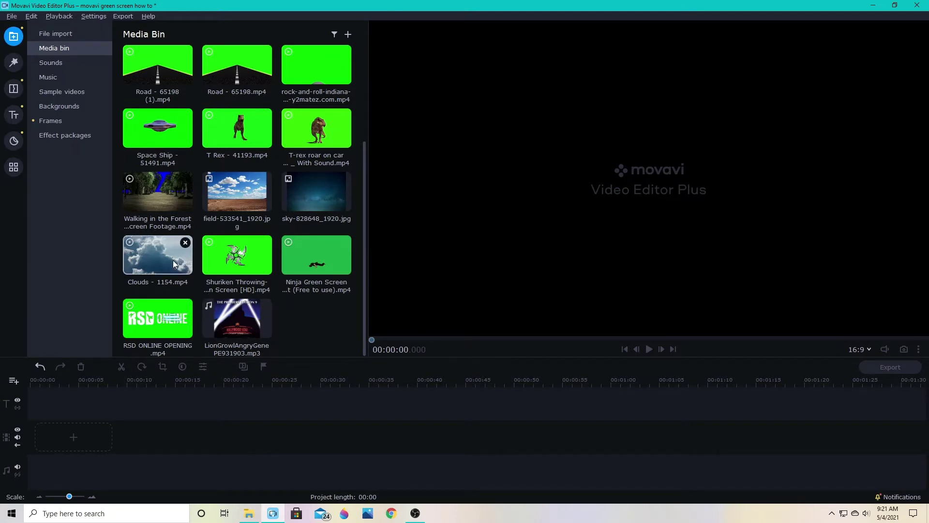
Put Clouds - 1154.mp4 on the timeline and Space Ship - S1491.mp4 on a new overlay track near 2.75 s
drag(174, 261, 67, 431)
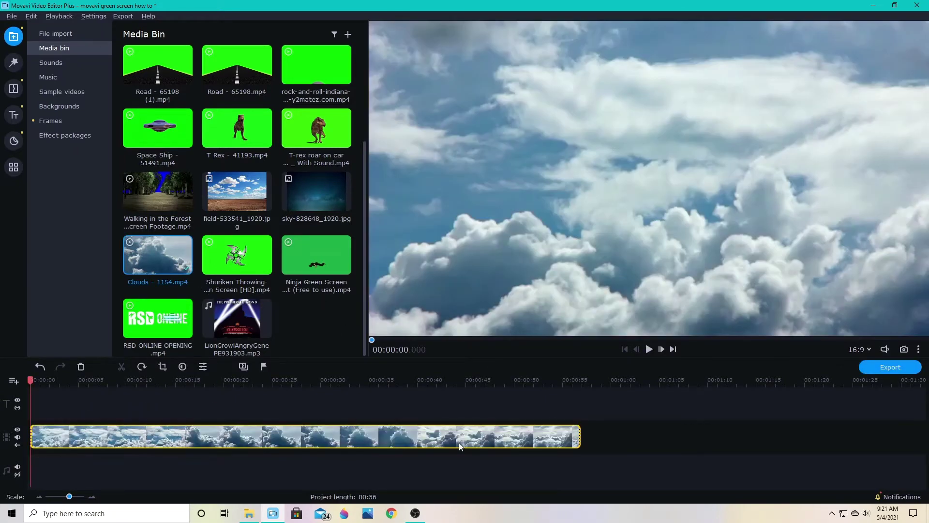
click(279, 403)
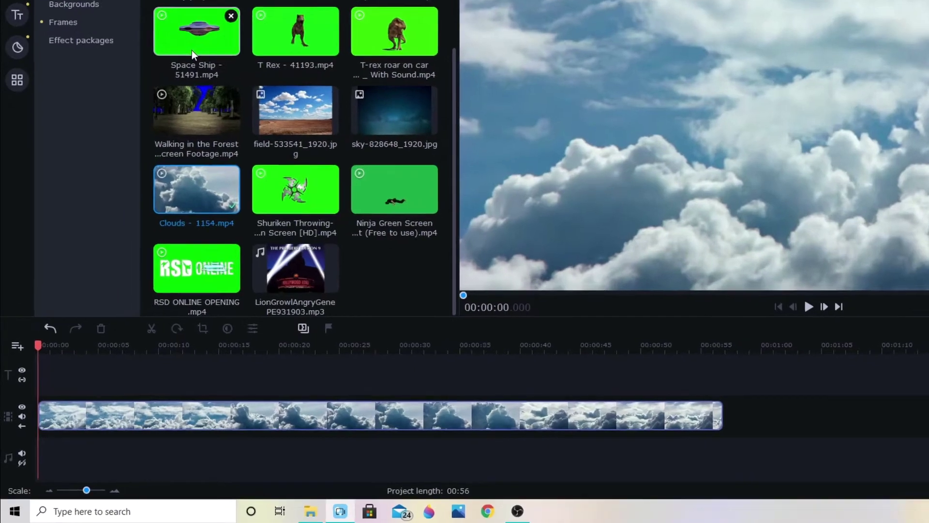
drag(192, 50, 145, 242)
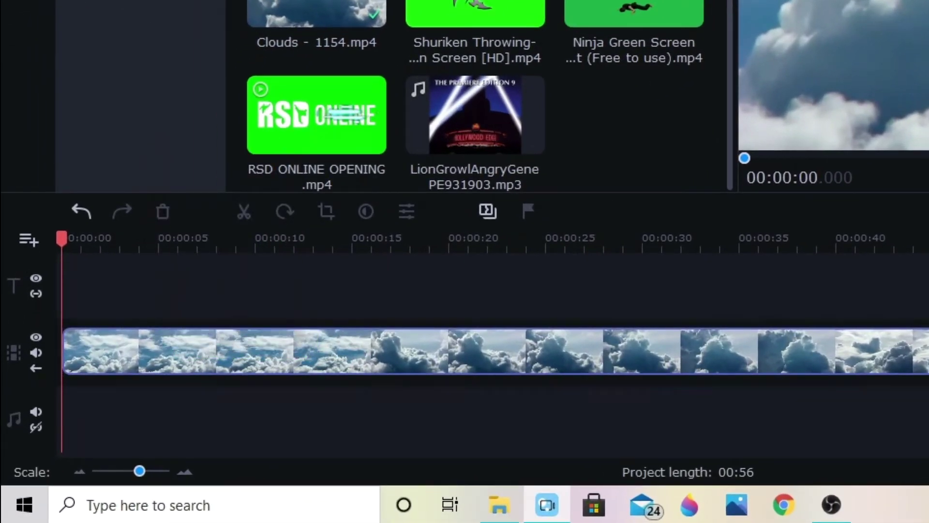
click(40, 243)
click(81, 269)
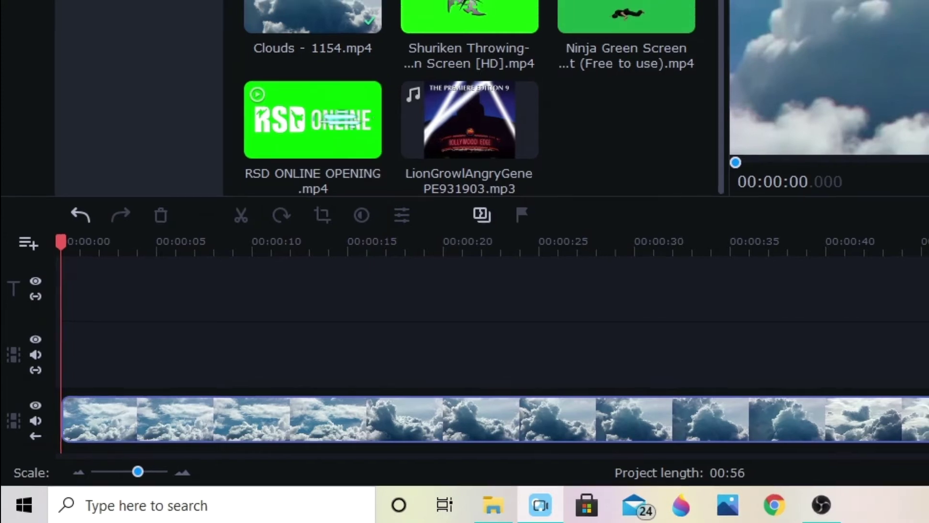
drag(339, 10, 109, 329)
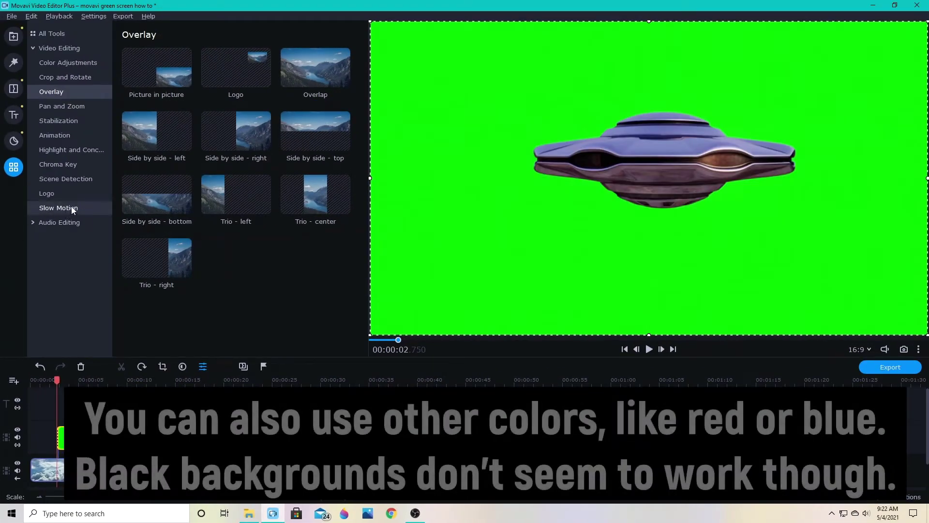
Apply Chroma Key to the UFO clip, sampling its green background at tolerance 80
click(72, 165)
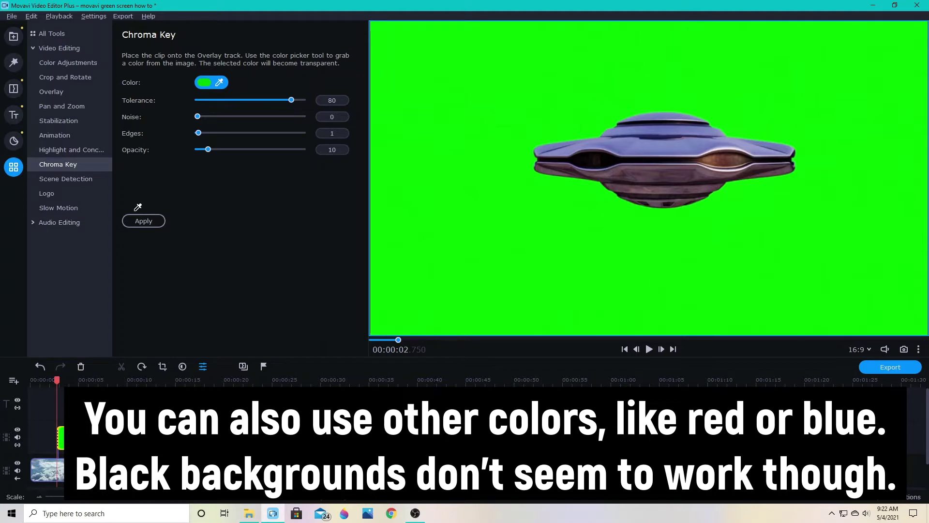
click(497, 208)
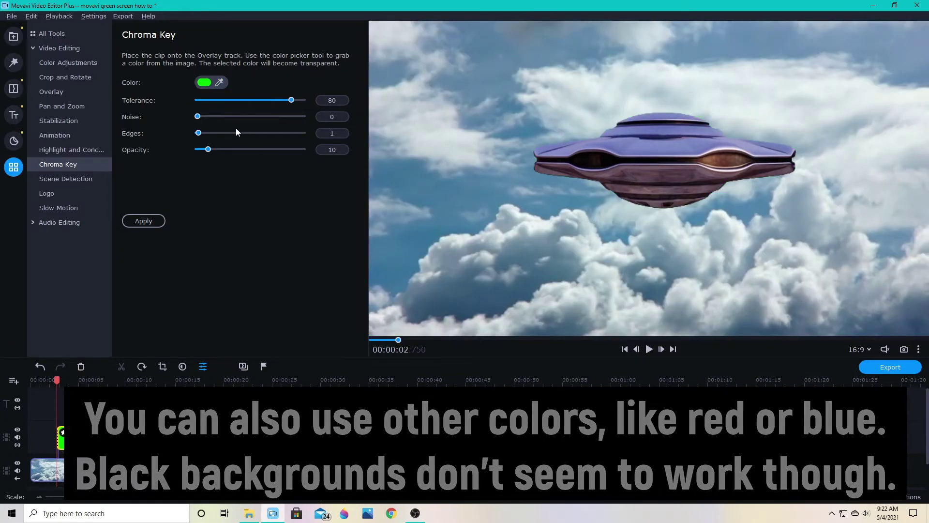
click(219, 82)
click(415, 168)
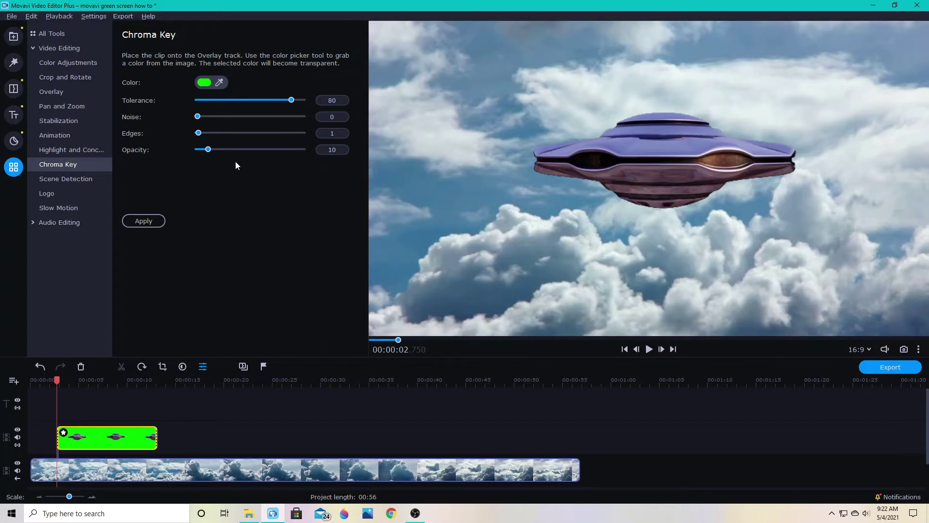
Animate the UFO from the left edge at the start to past the right edge at 13 s
click(57, 135)
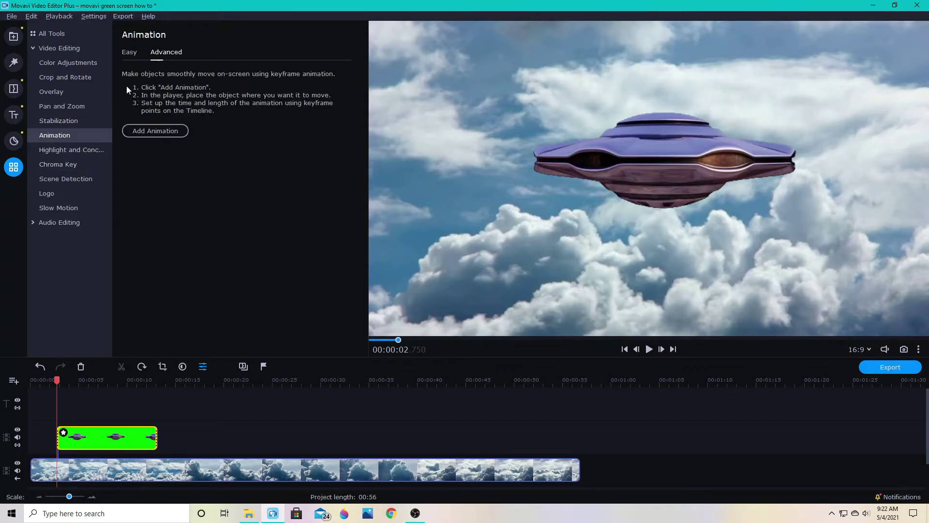
click(155, 131)
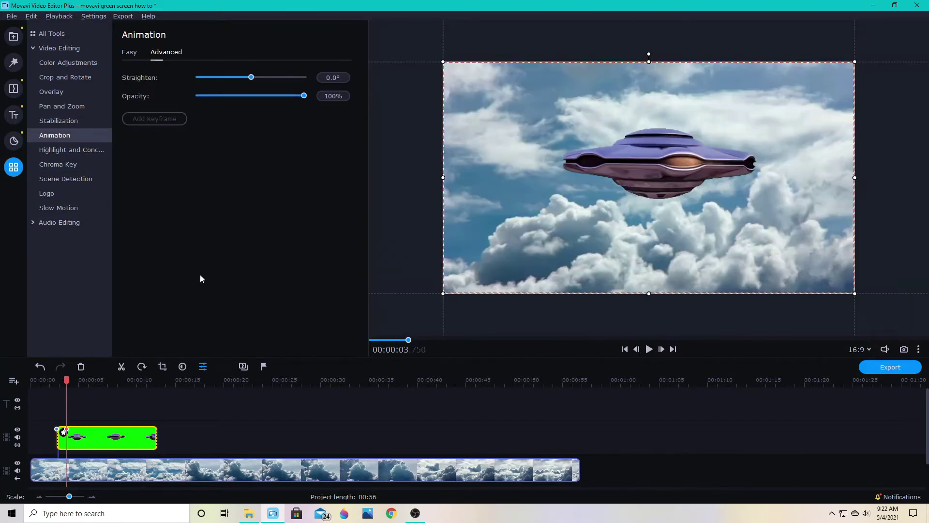
drag(68, 435, 157, 430)
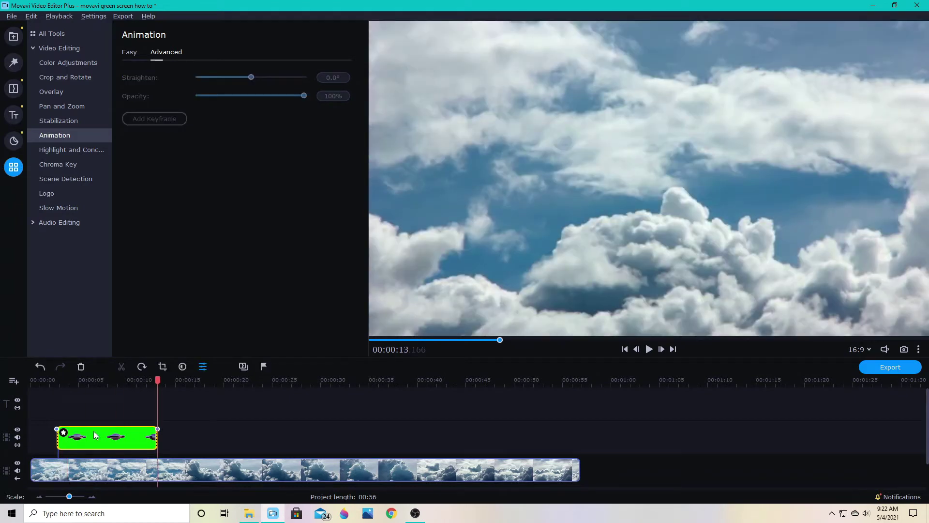
click(54, 429)
drag(672, 188, 330, 182)
click(156, 429)
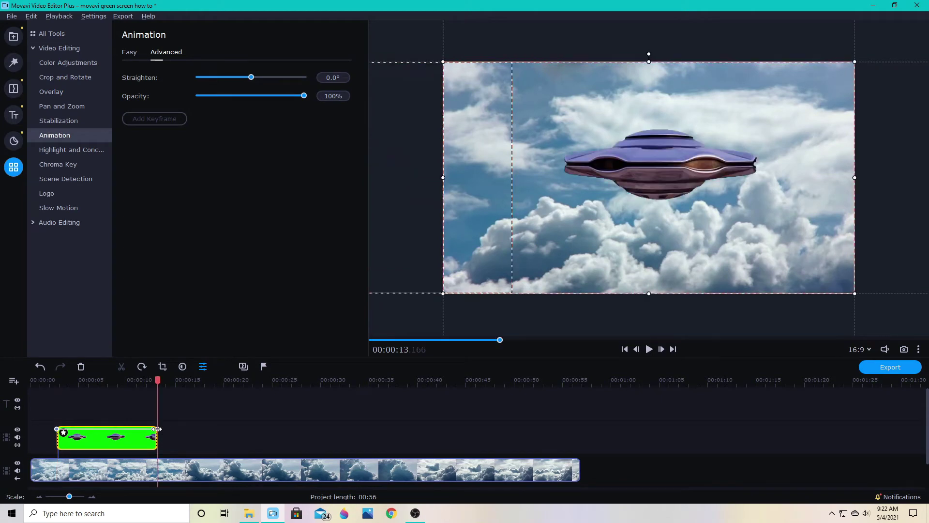
drag(620, 179, 925, 201)
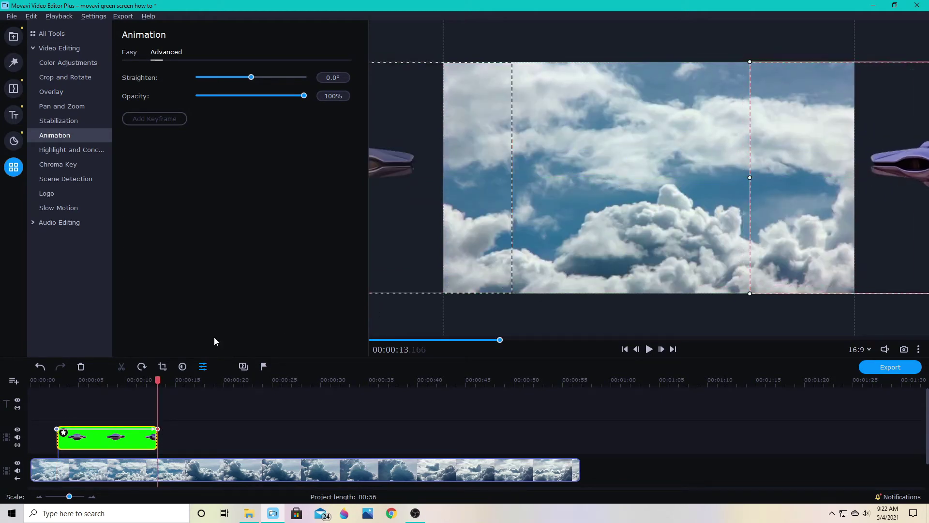
Play back the UFO flight over the clouds, then return to the Media Bin
click(67, 385)
click(649, 349)
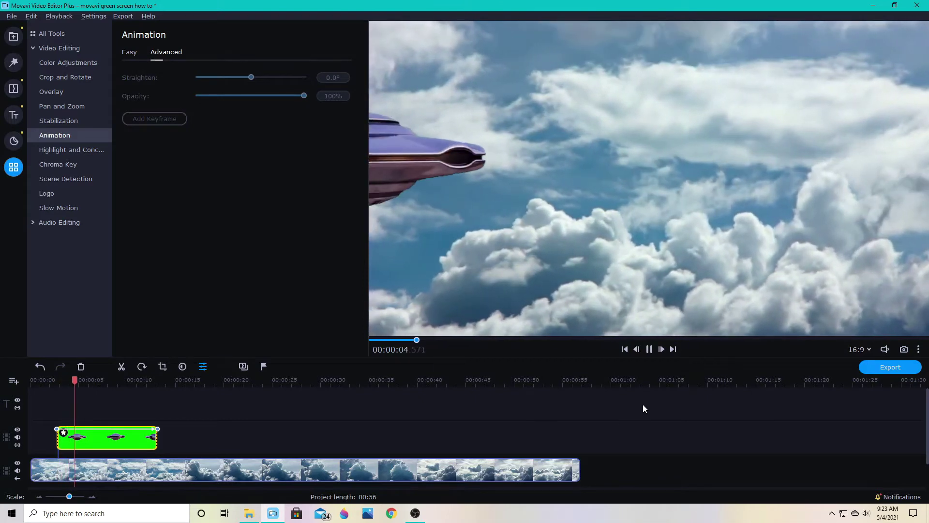
click(650, 349)
click(13, 37)
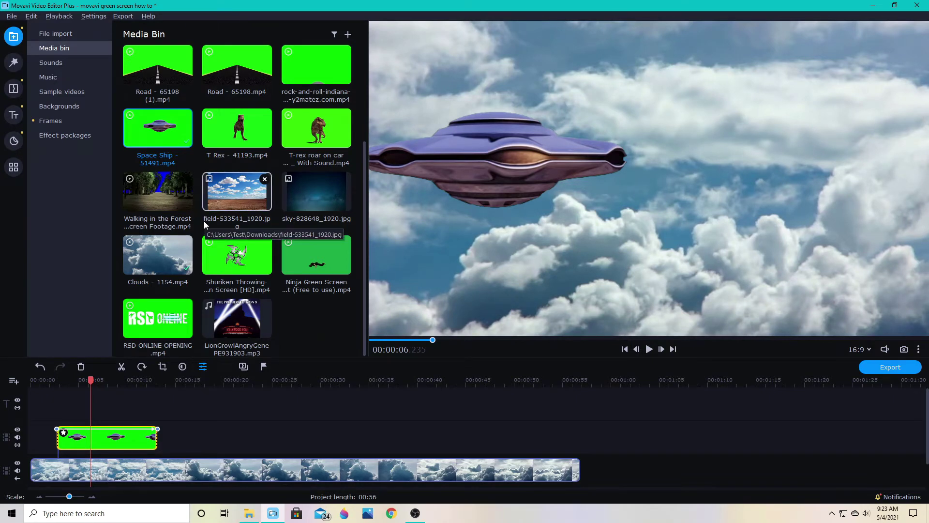
Place RSD ONLINE OPENING.mp4 on the overlay track near 20 s and open its Chroma Key settings
drag(158, 318, 238, 425)
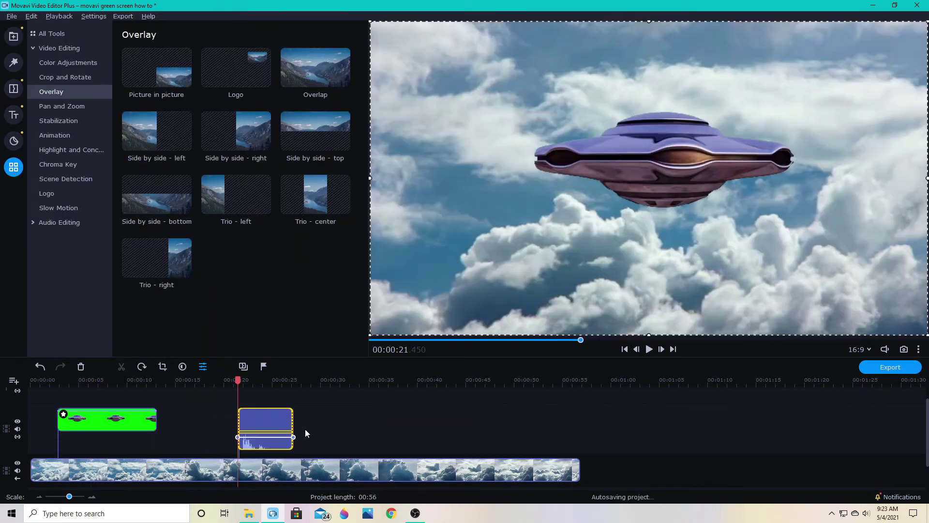
drag(239, 383, 264, 383)
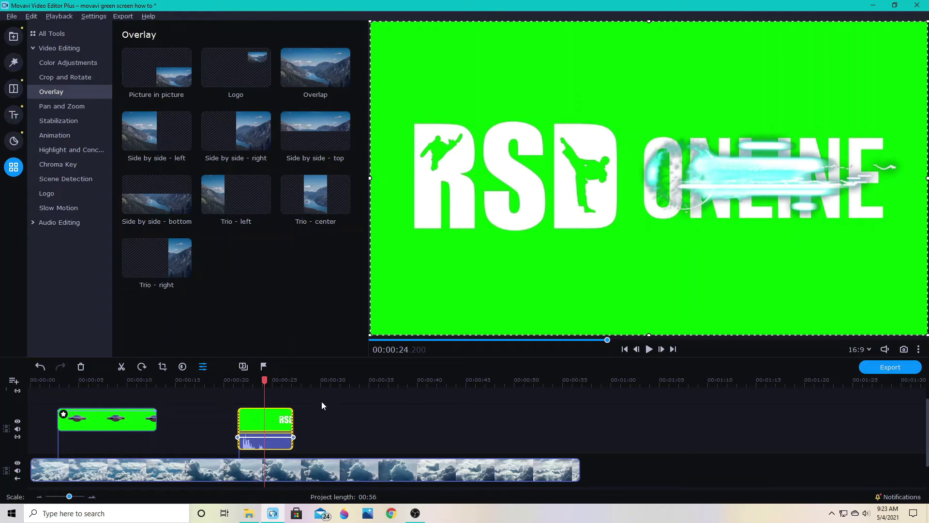
click(58, 164)
click(283, 424)
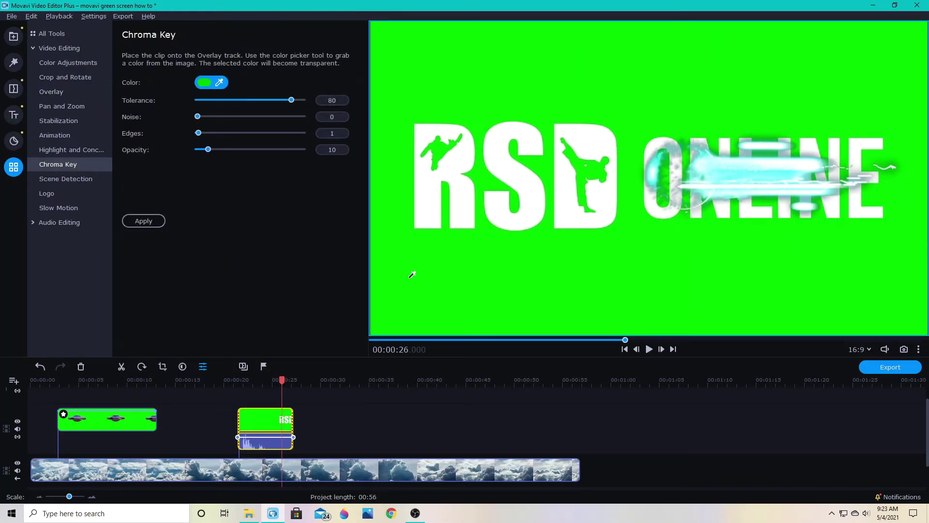
Sample the green behind the RSD ONLINE logo and replay the keyed clip to check it
click(443, 272)
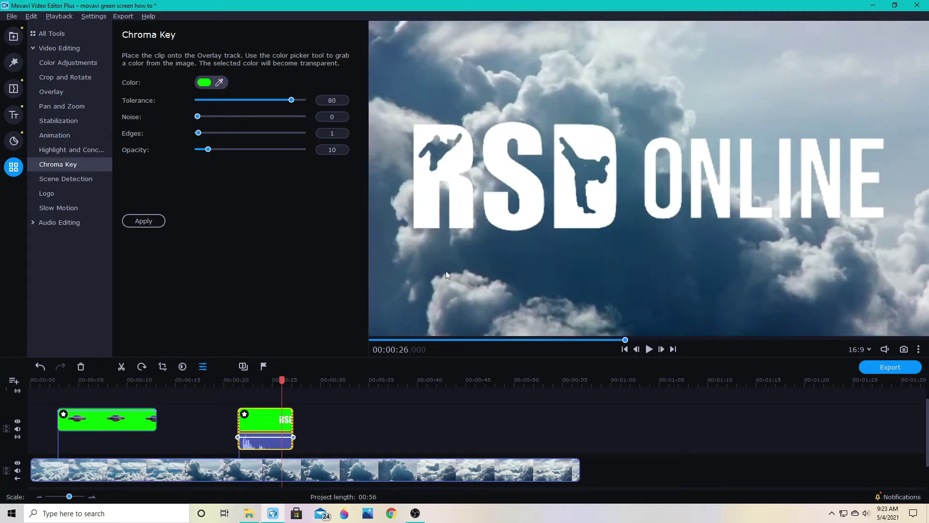
click(260, 381)
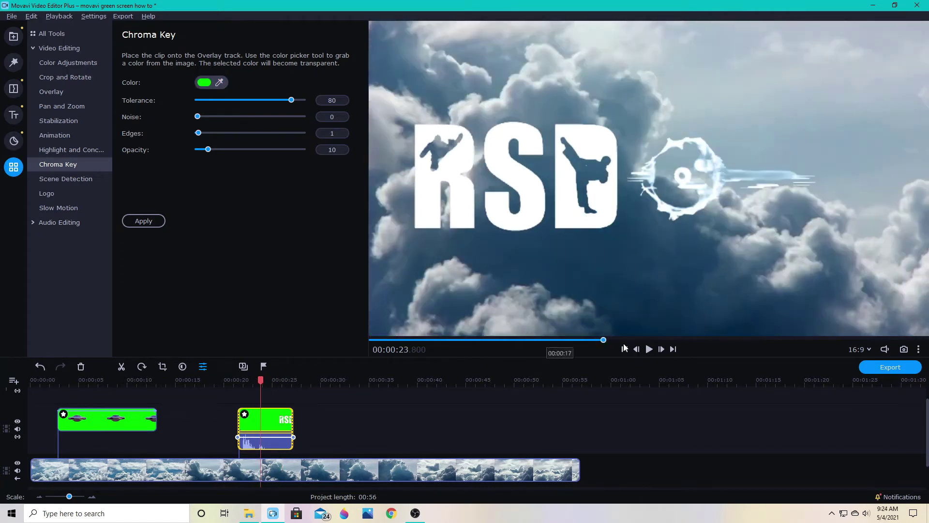
click(258, 380)
click(649, 349)
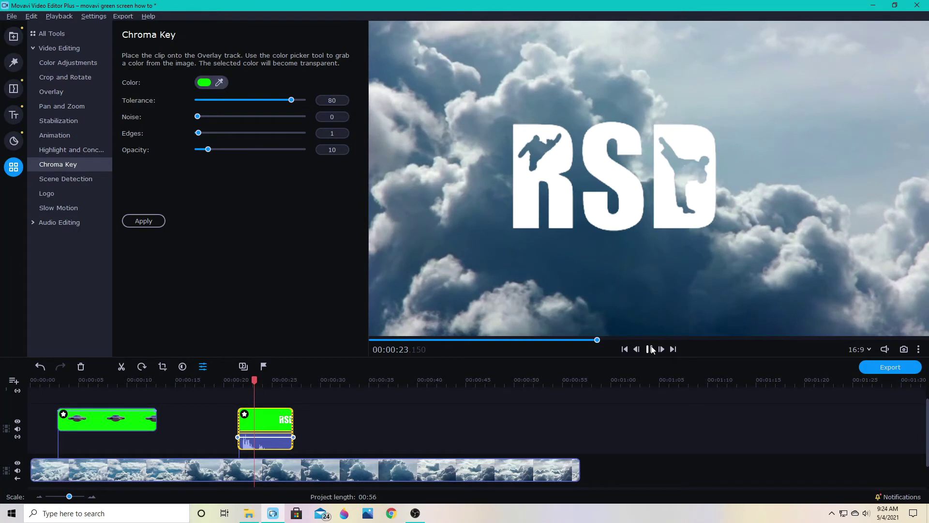
click(650, 349)
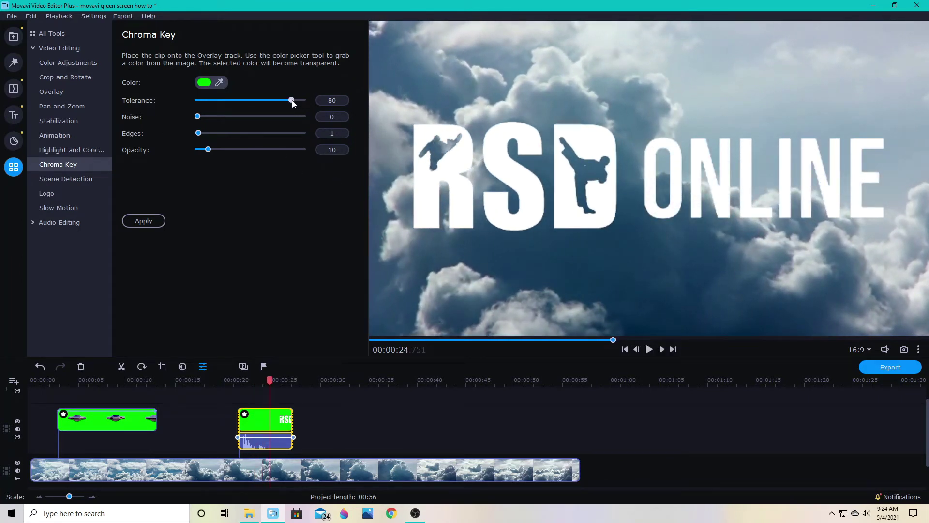
Fine-tune the chroma key tolerance to 47, checking the cyan glow over ONLINE
drag(293, 103, 227, 107)
drag(270, 380, 266, 380)
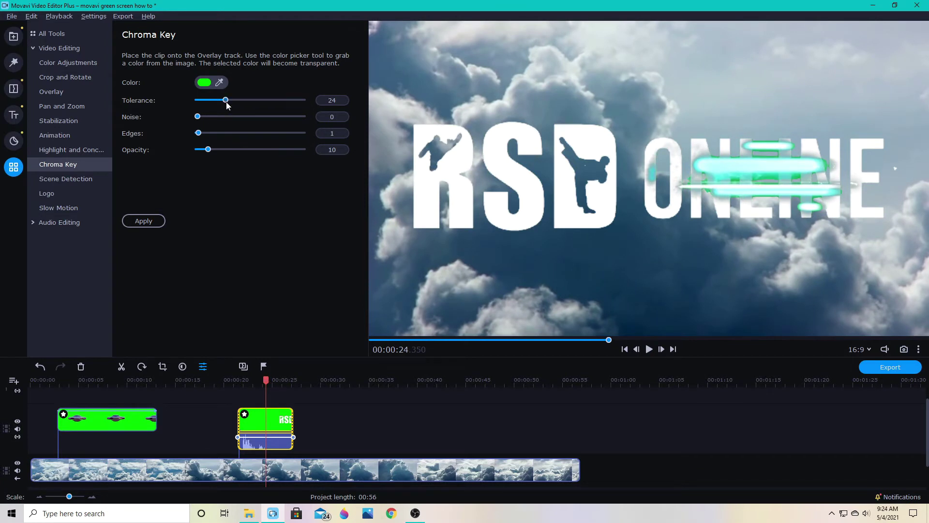
drag(228, 106, 254, 104)
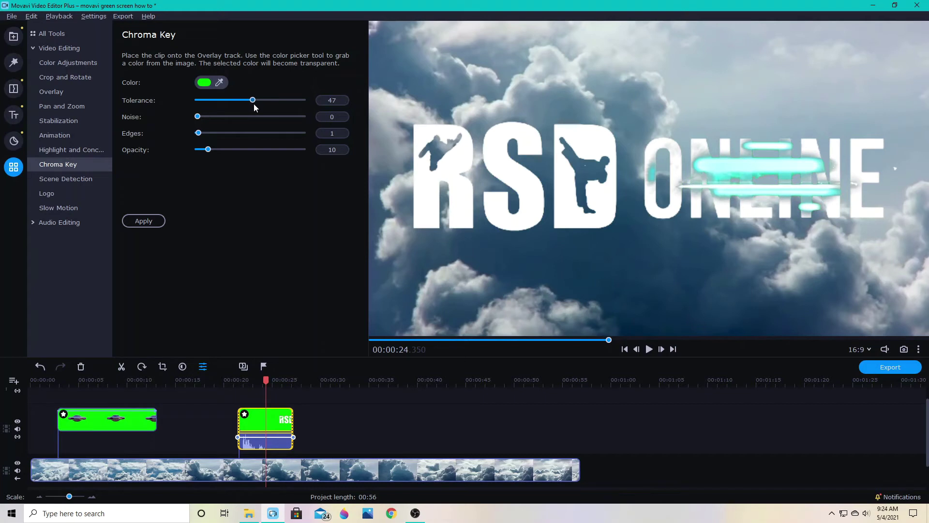
click(252, 384)
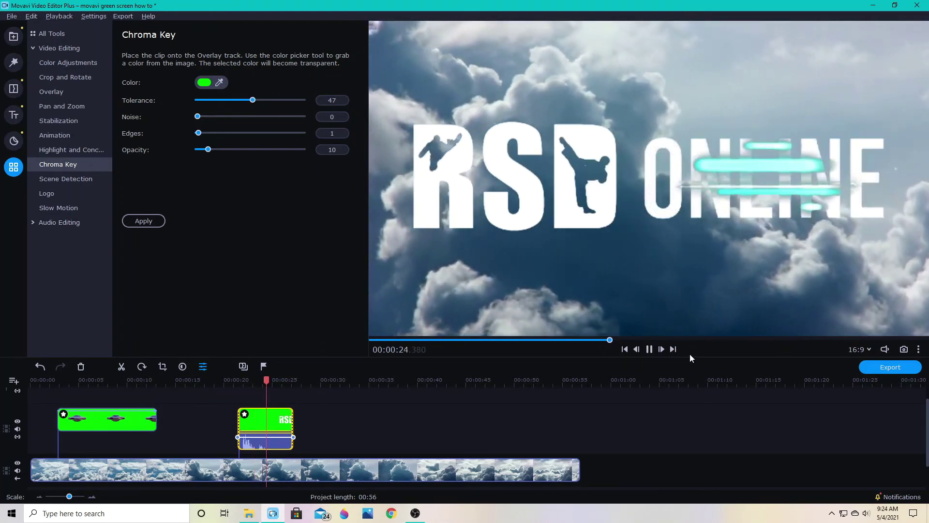
key(space)
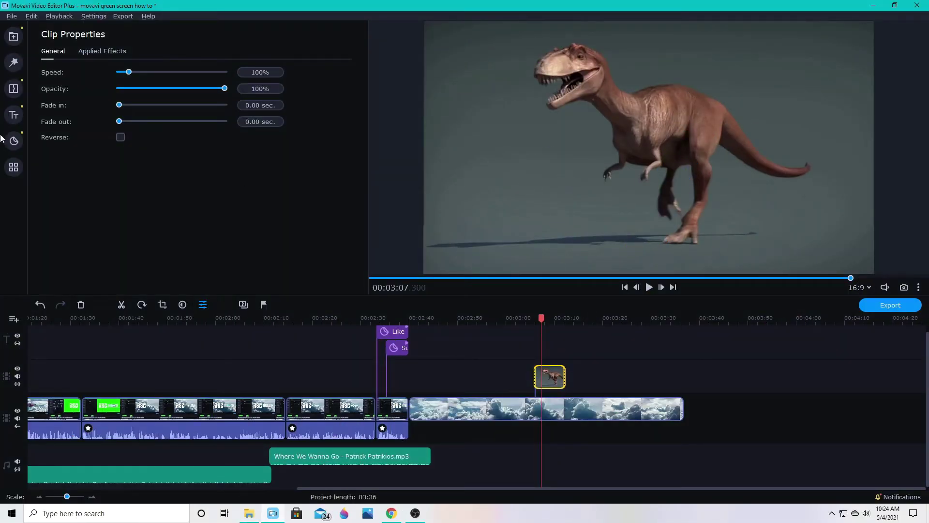
Apply Chroma Key to the dinosaur clip, sampling the grey background behind it
click(13, 167)
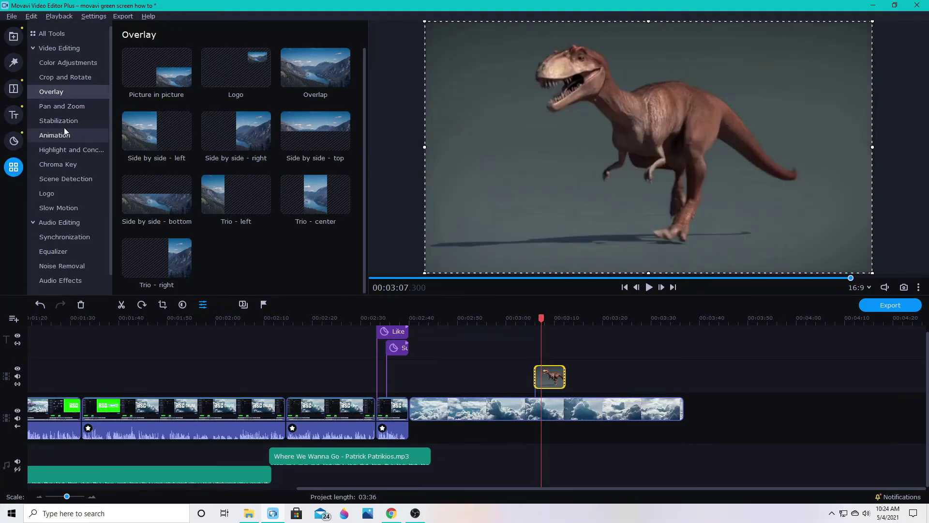
click(58, 164)
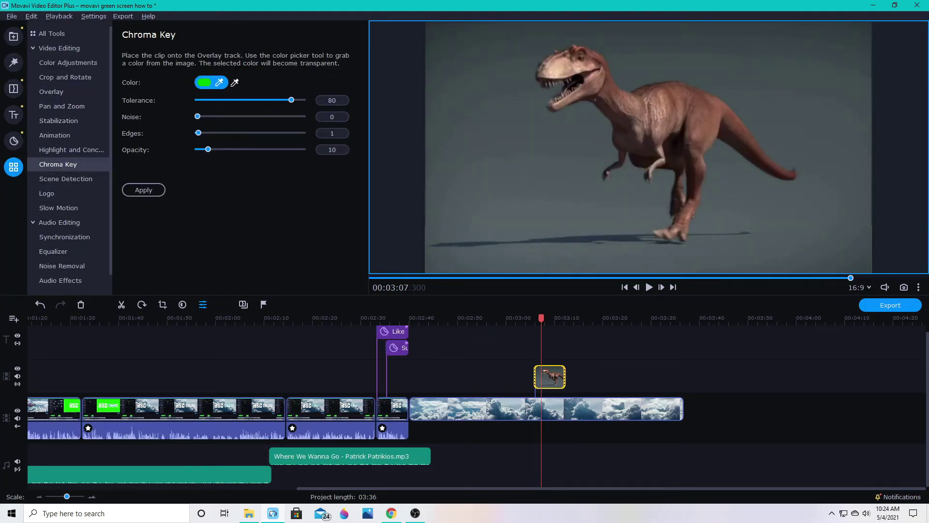
click(470, 123)
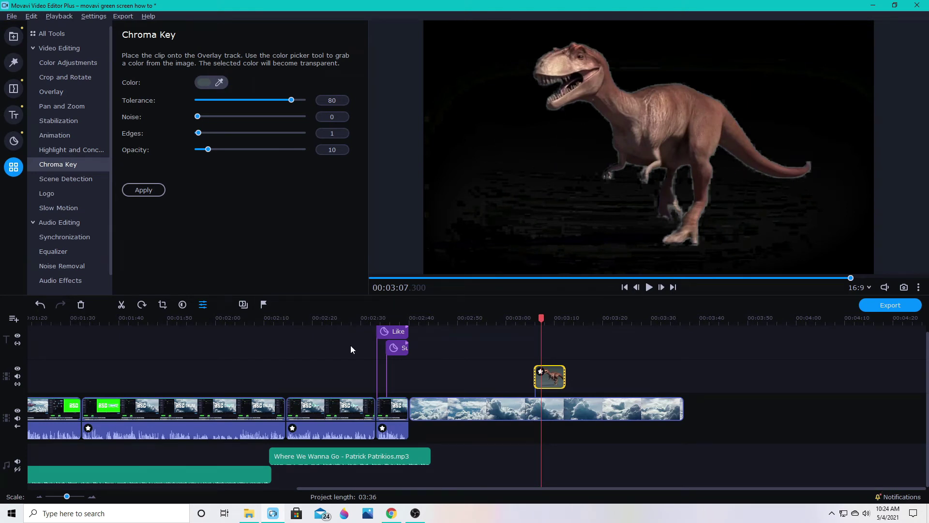
Set chroma key opacity to 0 for the dinosaur and 17 for the RSD ONLINE logo
drag(209, 153, 188, 153)
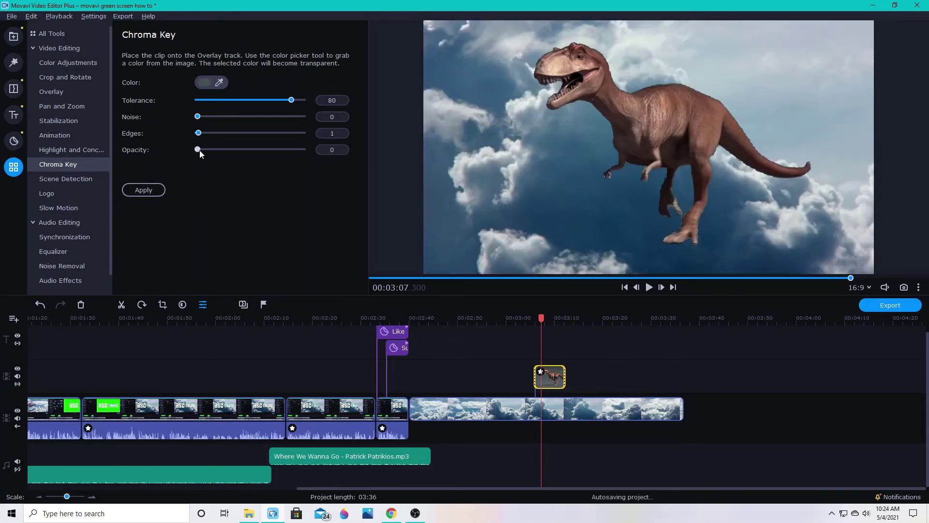
mouse_move(198, 150)
mouse_down()
mouse_move(299, 151)
mouse_move(190, 151)
mouse_up()
mouse_move(541, 318)
mouse_down()
mouse_move(574, 319)
mouse_move(550, 319)
mouse_up()
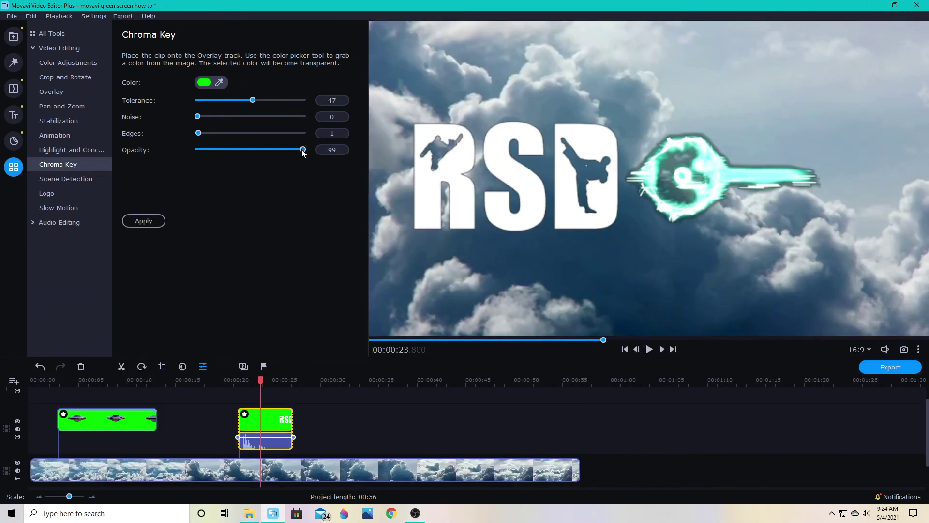
drag(300, 151, 215, 153)
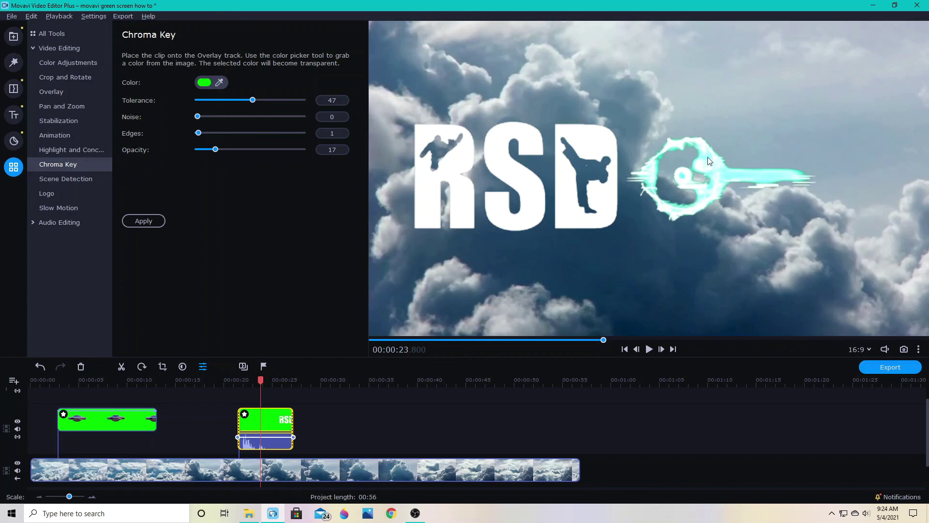
drag(257, 381, 267, 381)
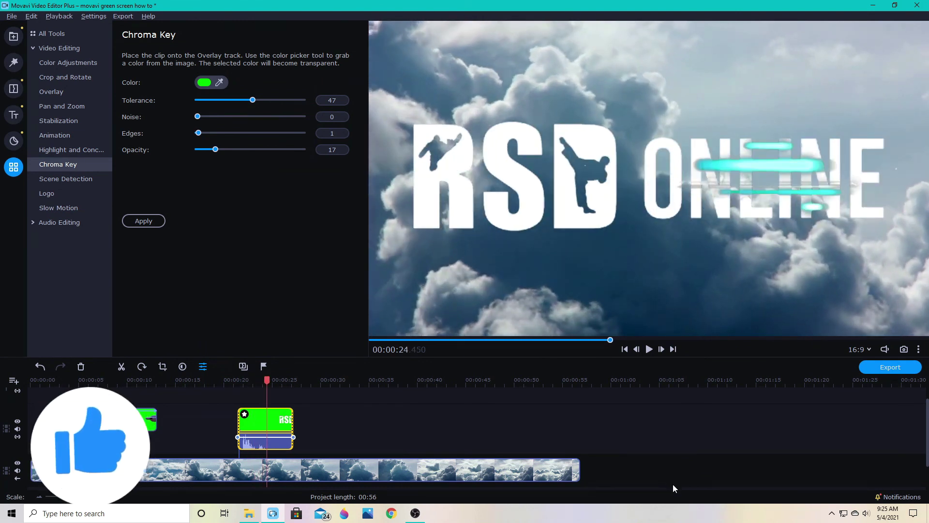